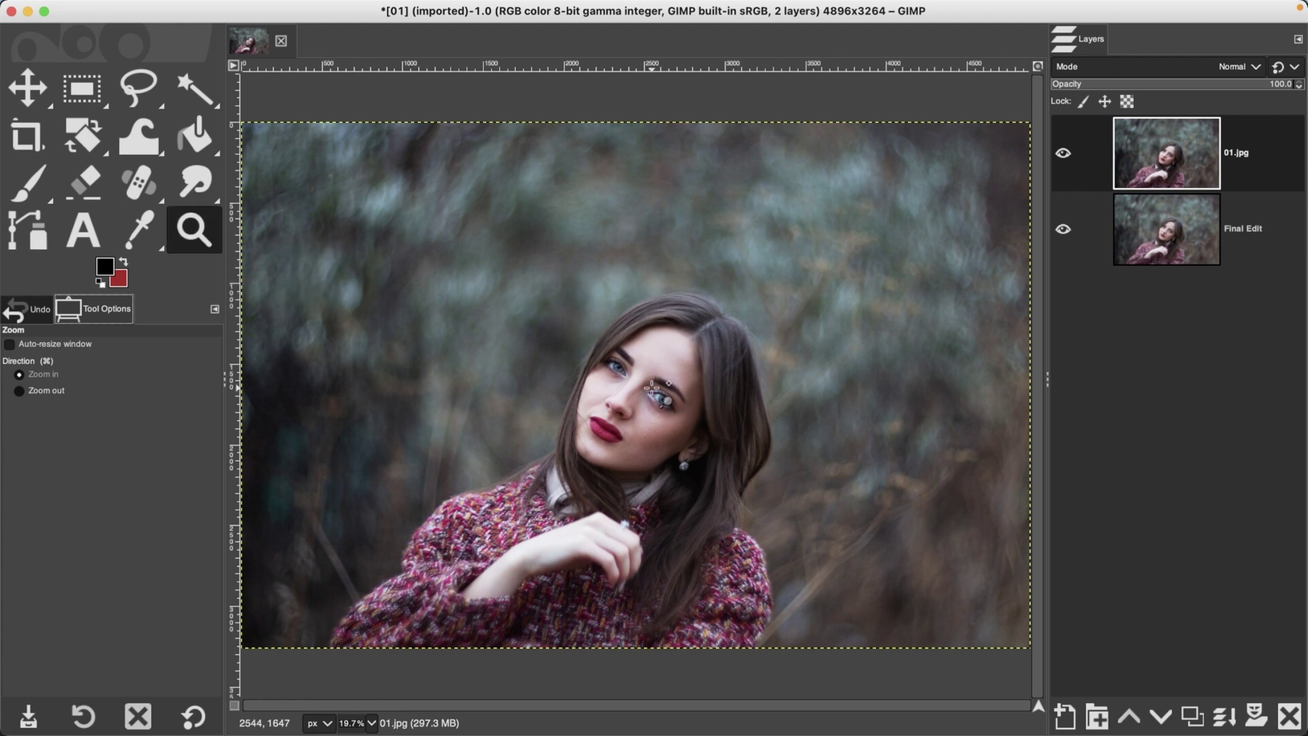
# Zoom in three times on her eye, fit the whole photo, then zoom into her face and cheek
pyautogui.click(651, 387)
pyautogui.click(651, 386)
pyautogui.click(652, 387)
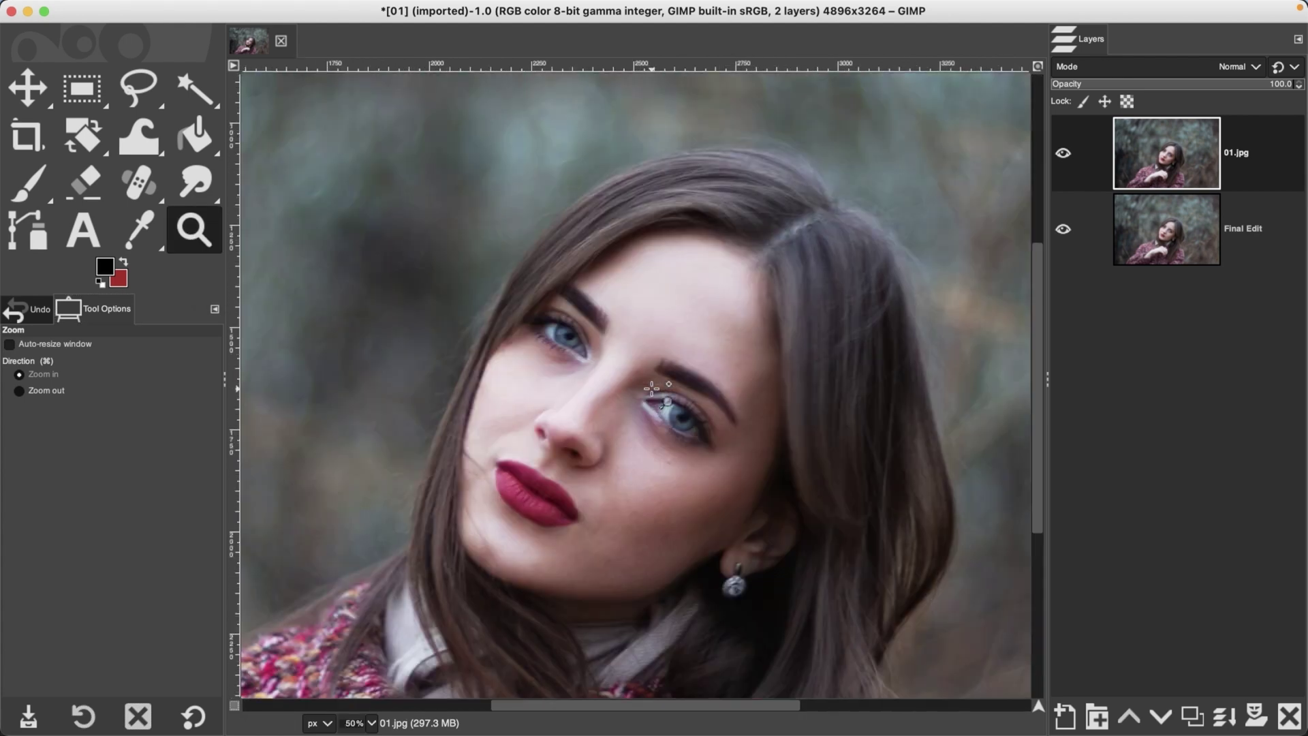
pyautogui.press('super')
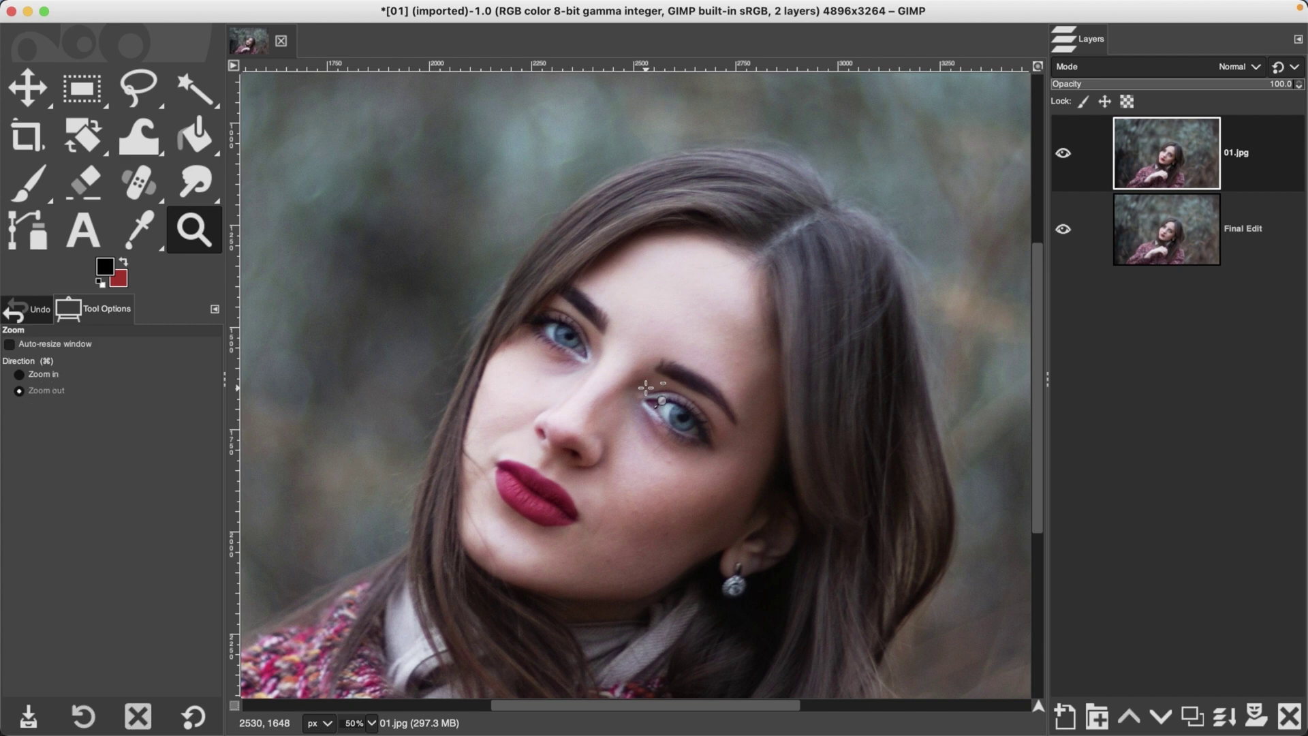
pyautogui.press('super+shift+j')
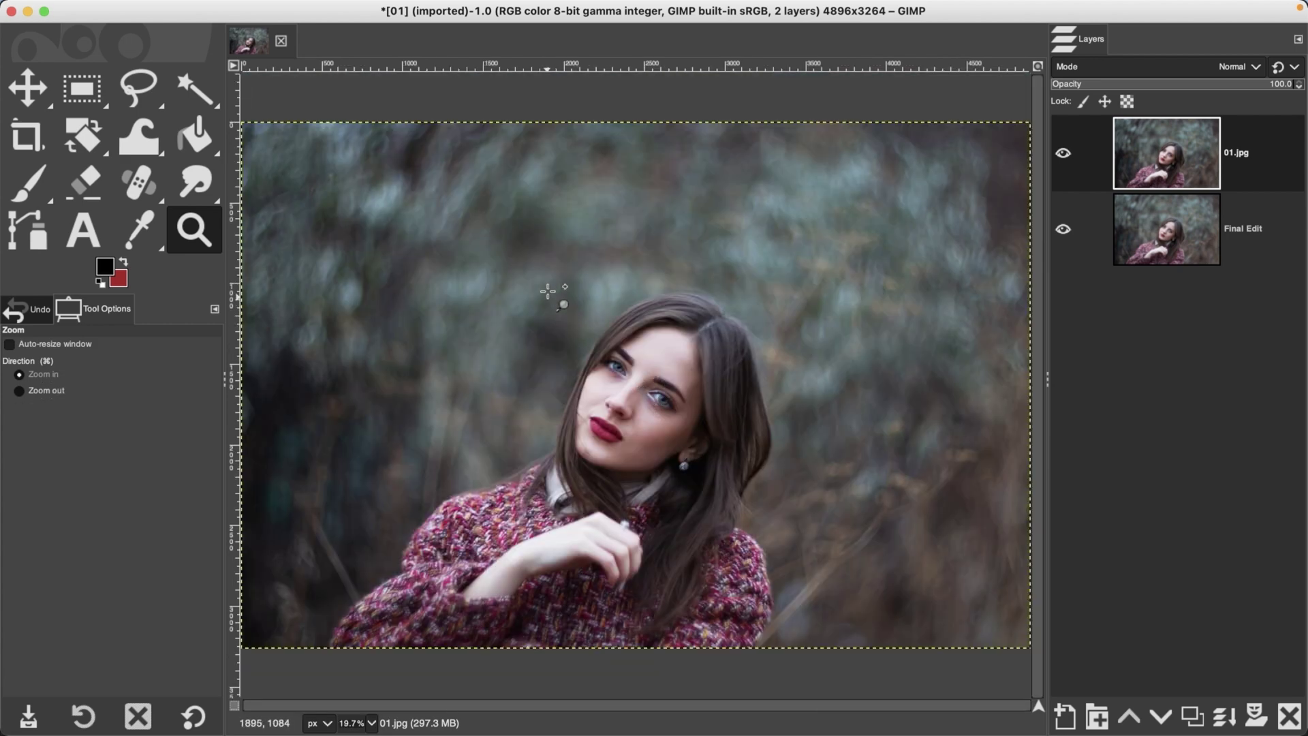
pyautogui.moveTo(548, 291); pyautogui.dragTo(746, 493)
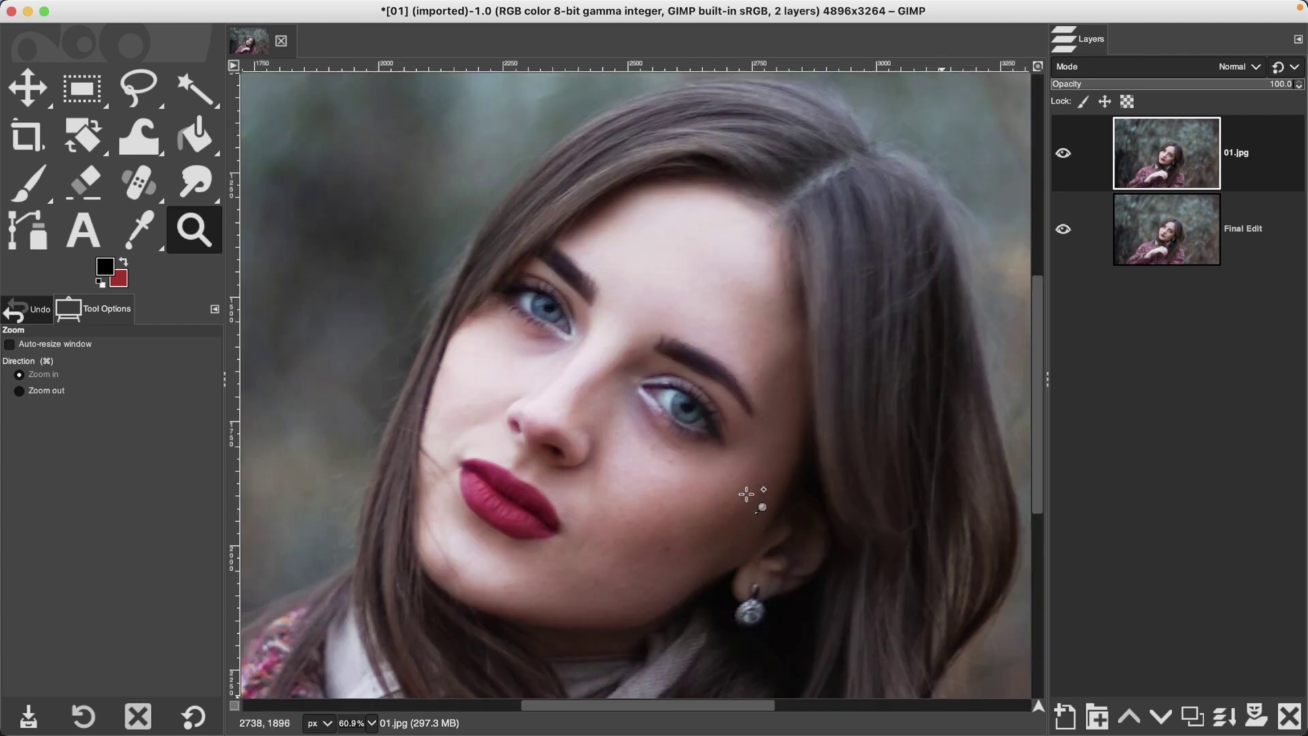
pyautogui.click(654, 452)
# Zoom closer on the cheek, zoom out once below the eye, then restore the Zoom in direction
pyautogui.click(655, 452)
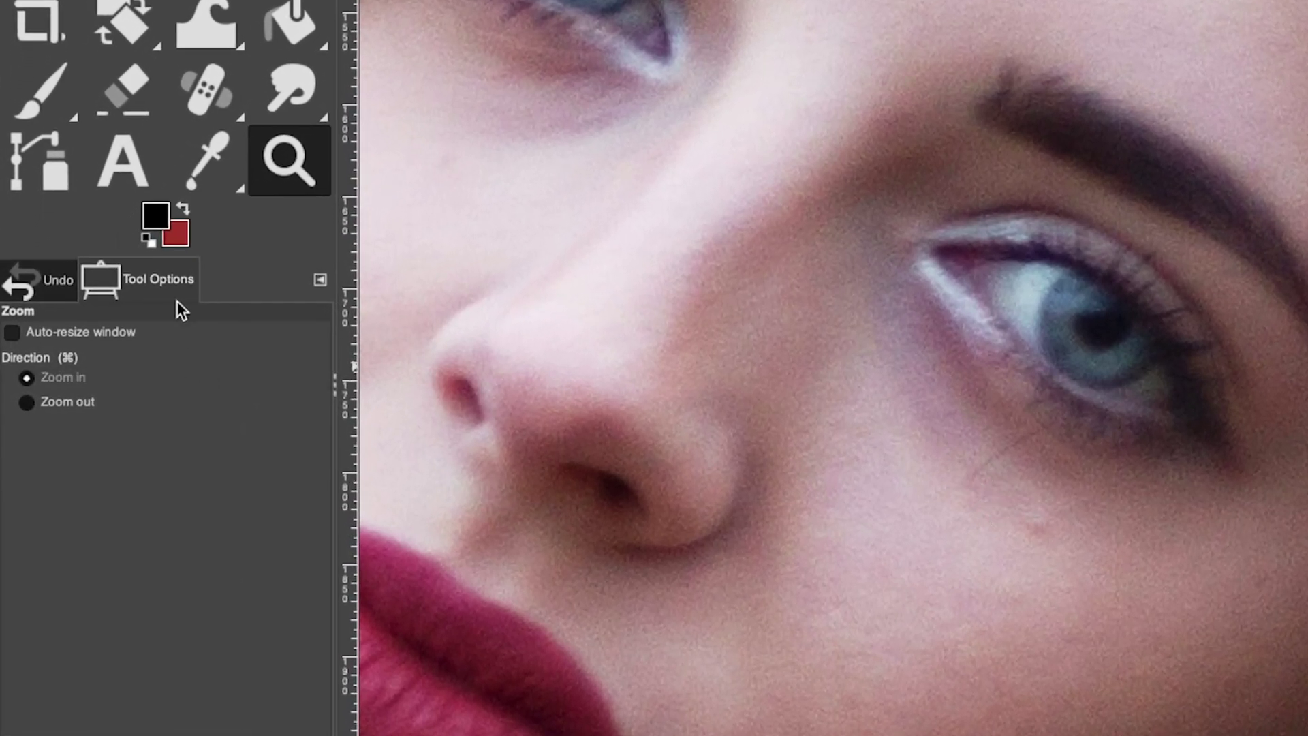
pyautogui.click(64, 408)
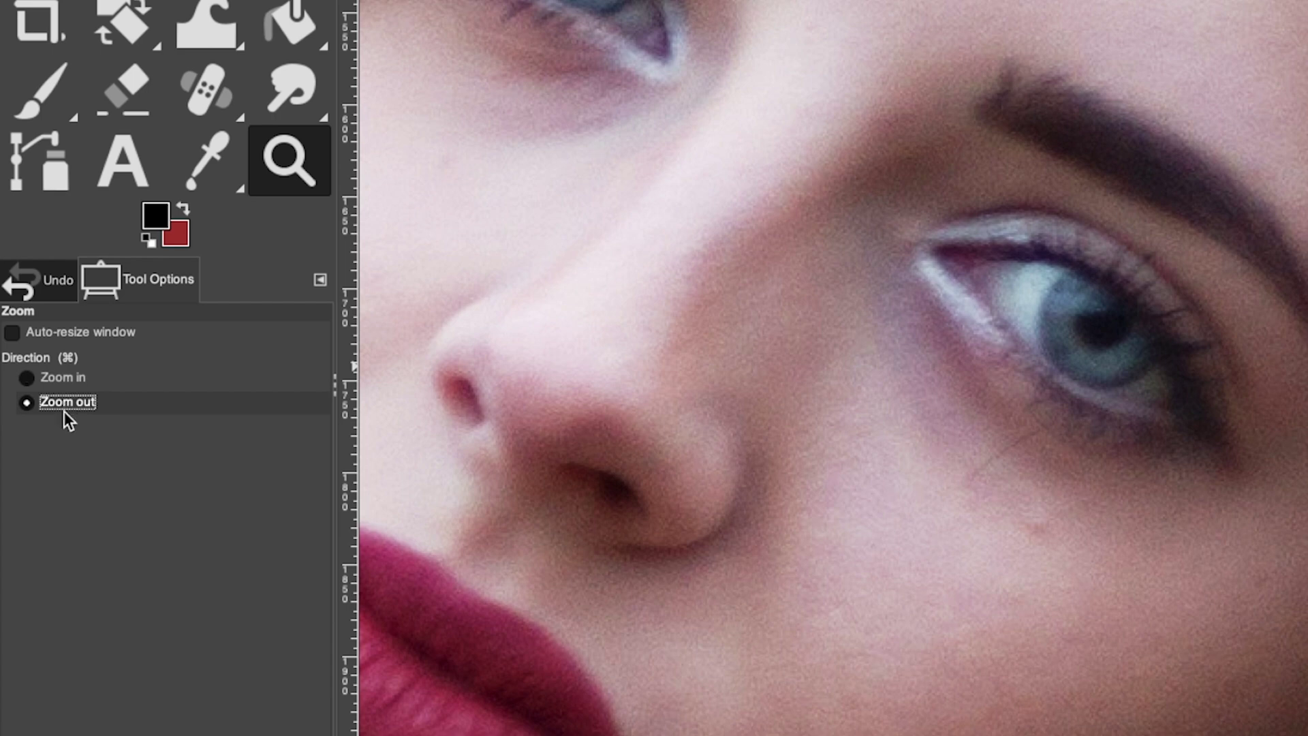
pyautogui.click(927, 374)
pyautogui.click(63, 377)
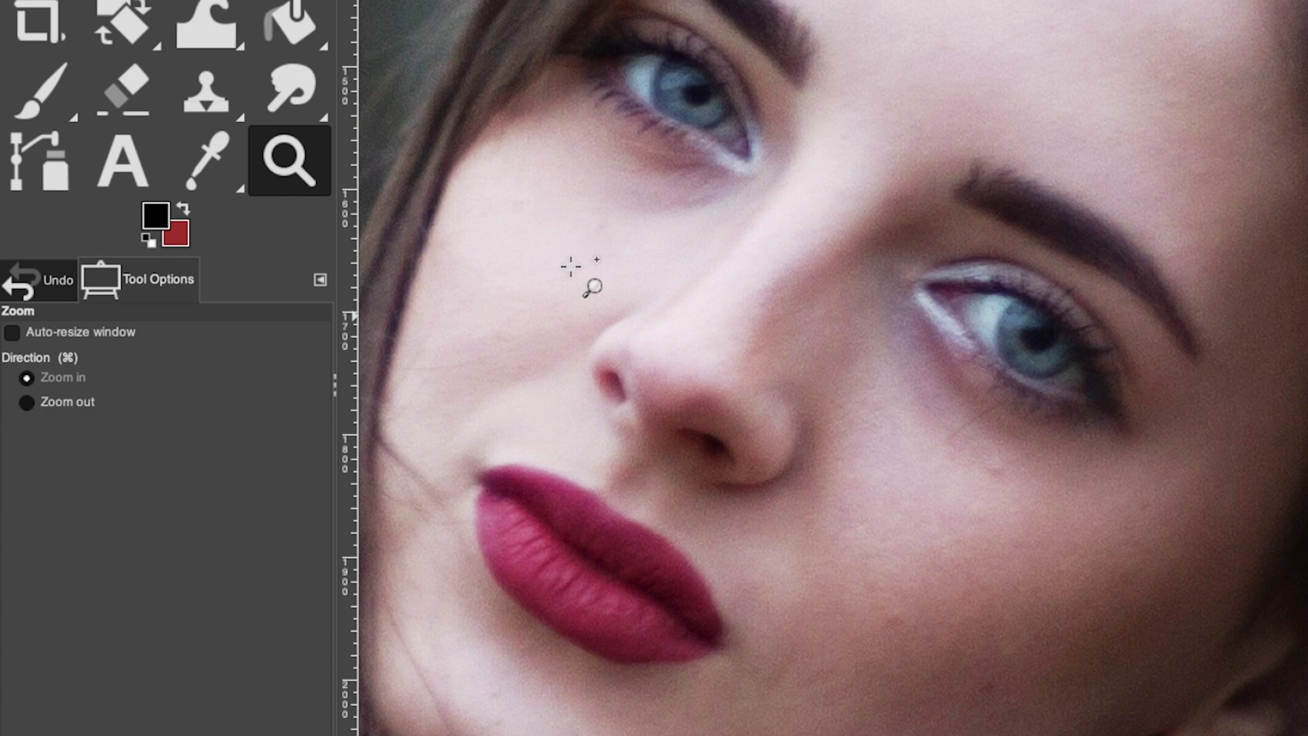
# Choose the Healing tool from the Clone tool group in the toolbox
pyautogui.click(208, 95)
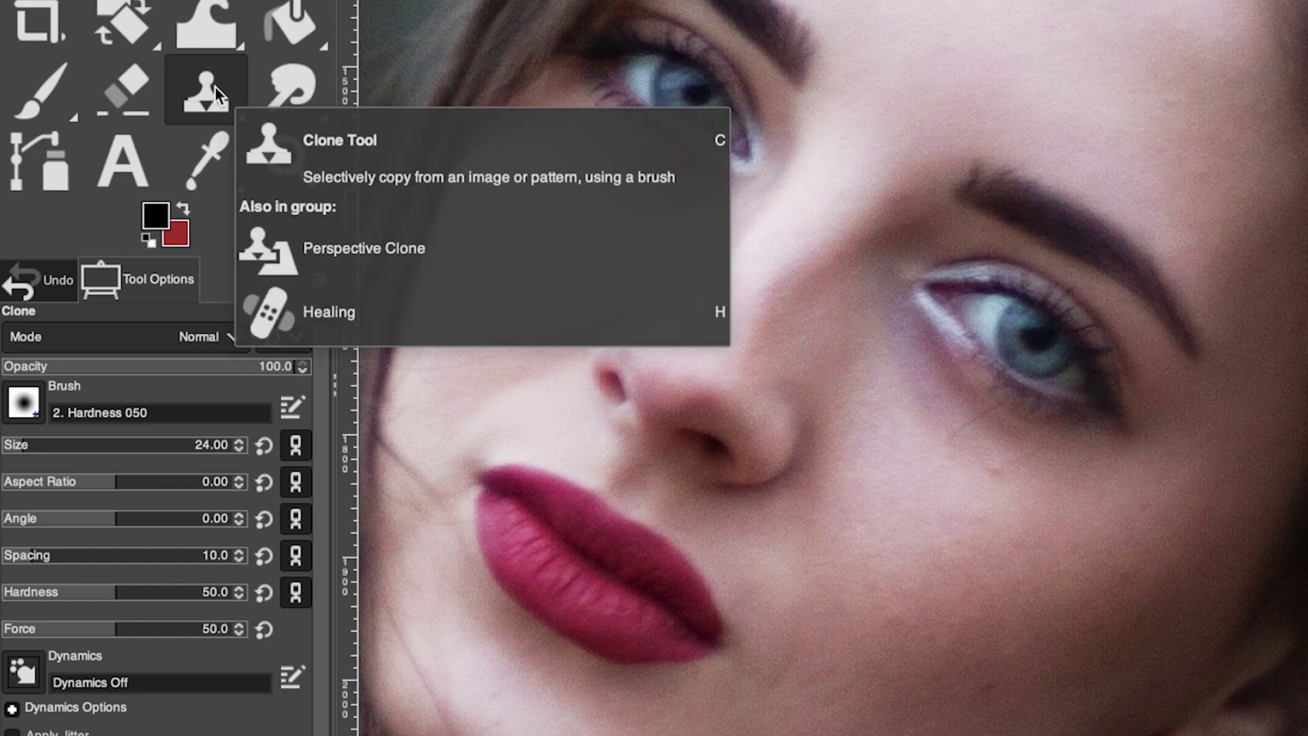
pyautogui.click(215, 86)
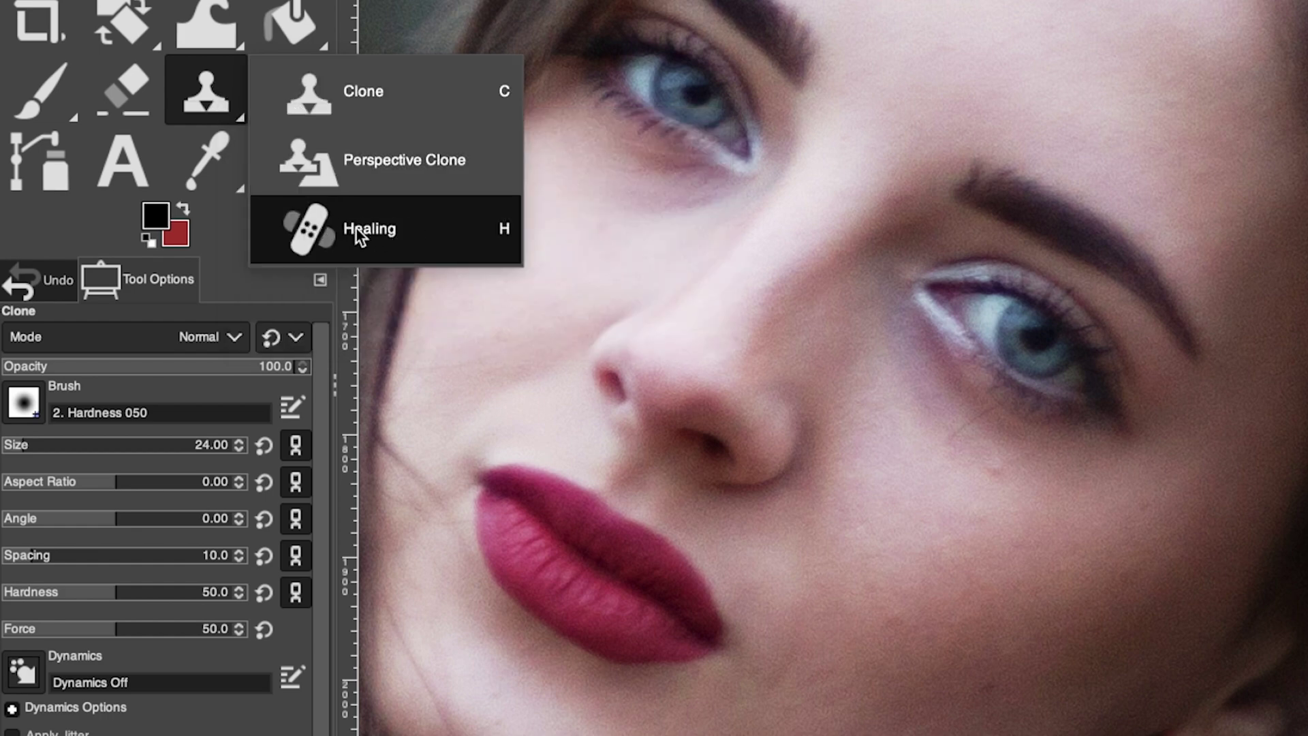
pyautogui.click(505, 230)
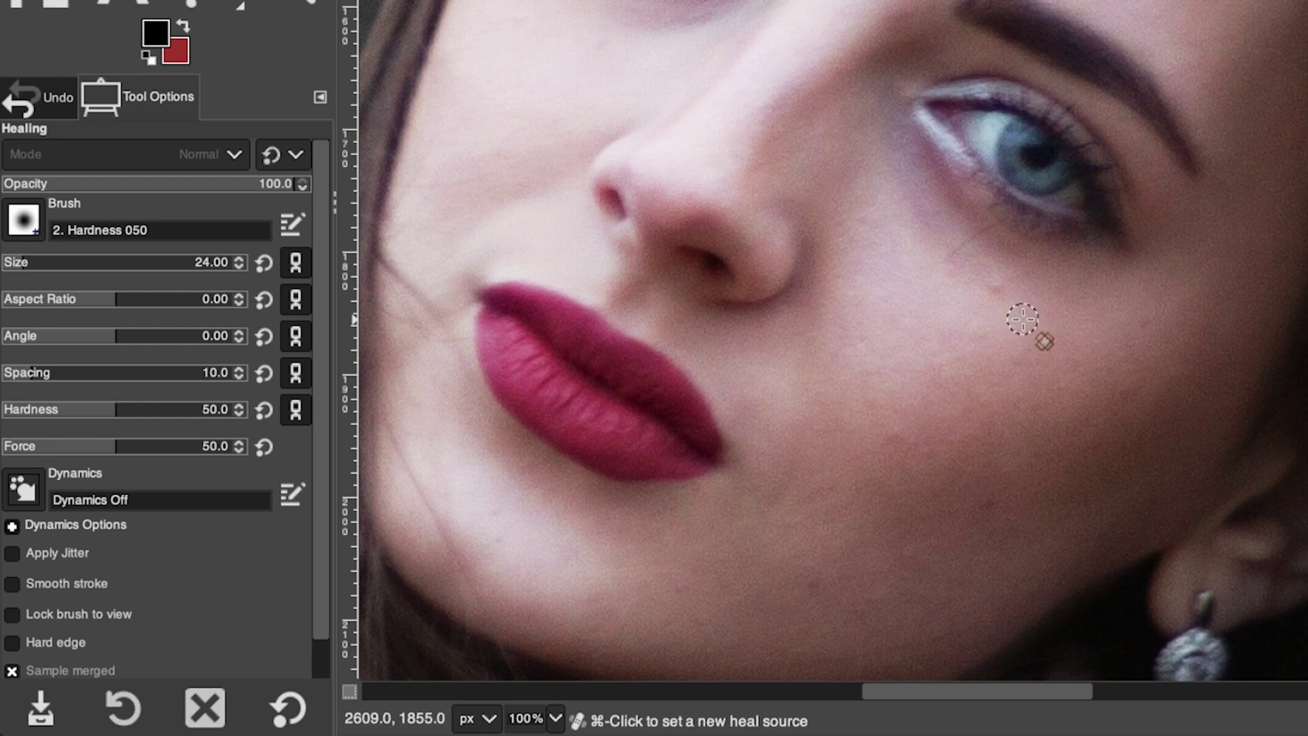
# Cmd-click clean cheek skin beside the blemish below her eye to set the heal source
pyautogui.press('super')
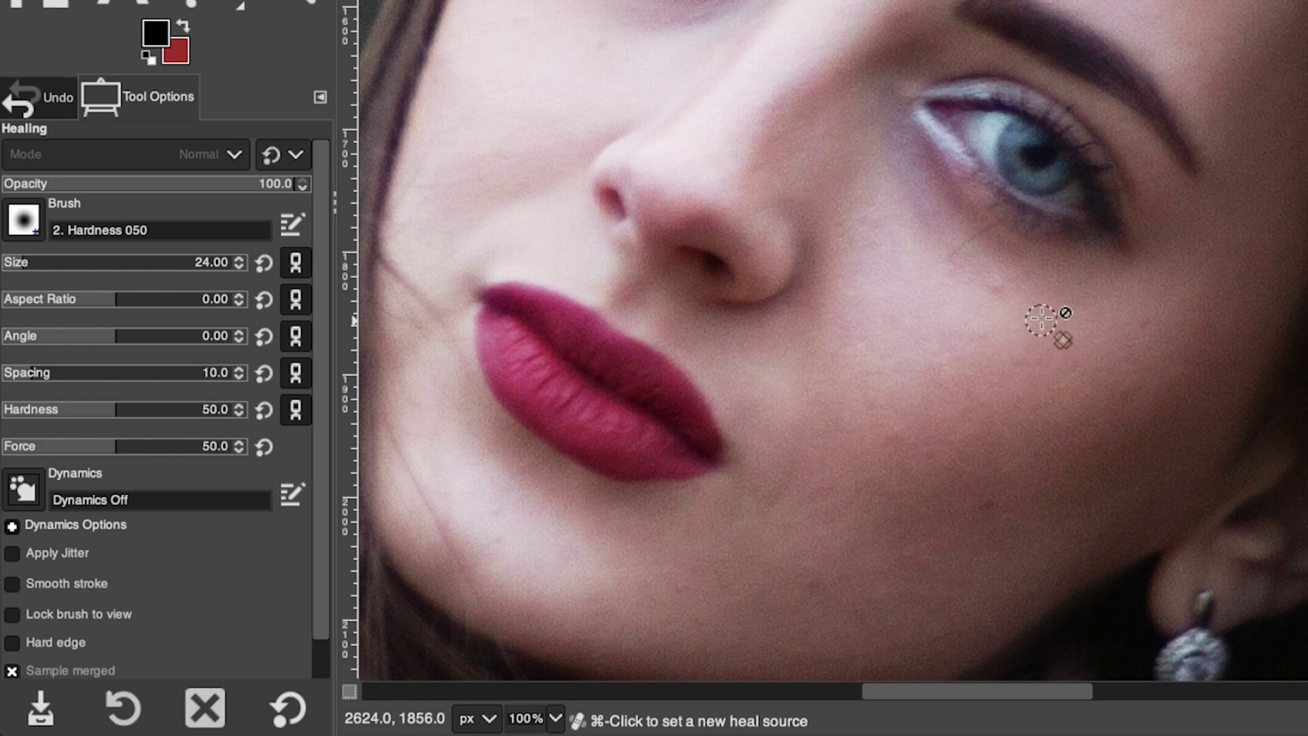
pyautogui.press('super')
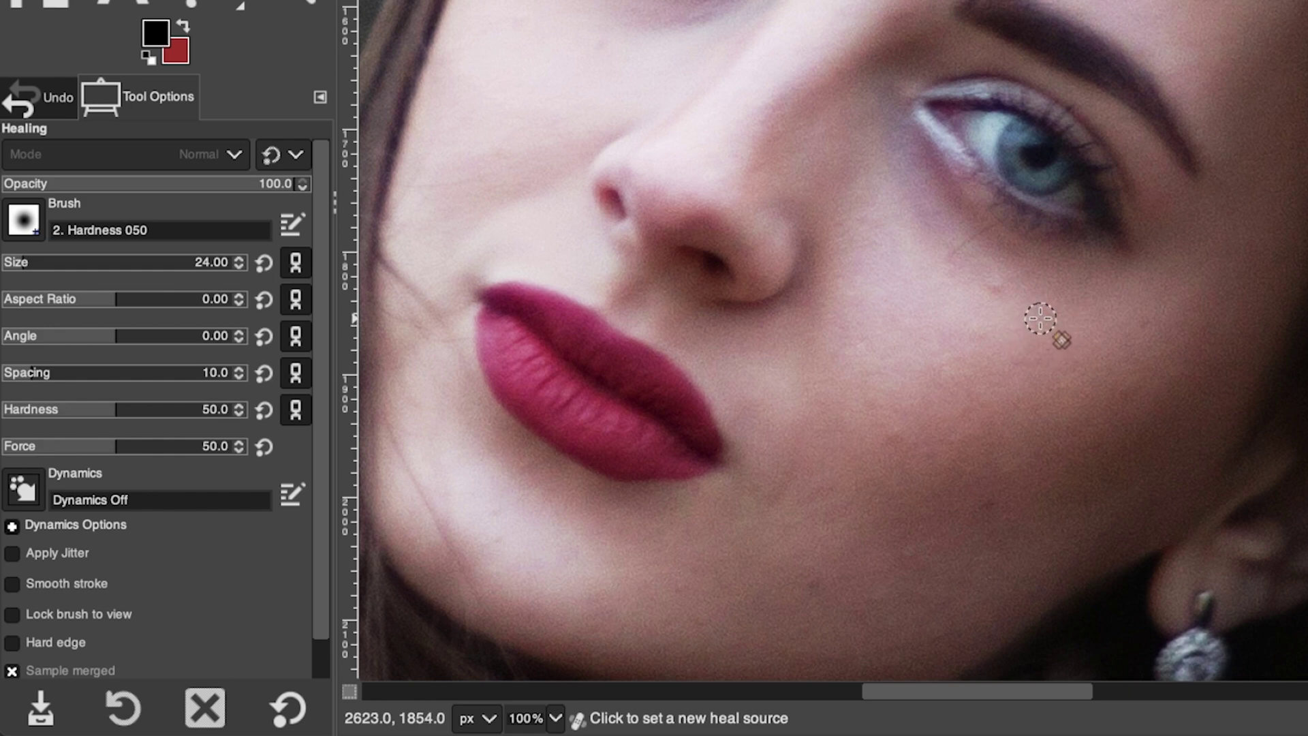
pyautogui.keyDown('super'); pyautogui.click(1040, 318); pyautogui.keyUp('super')
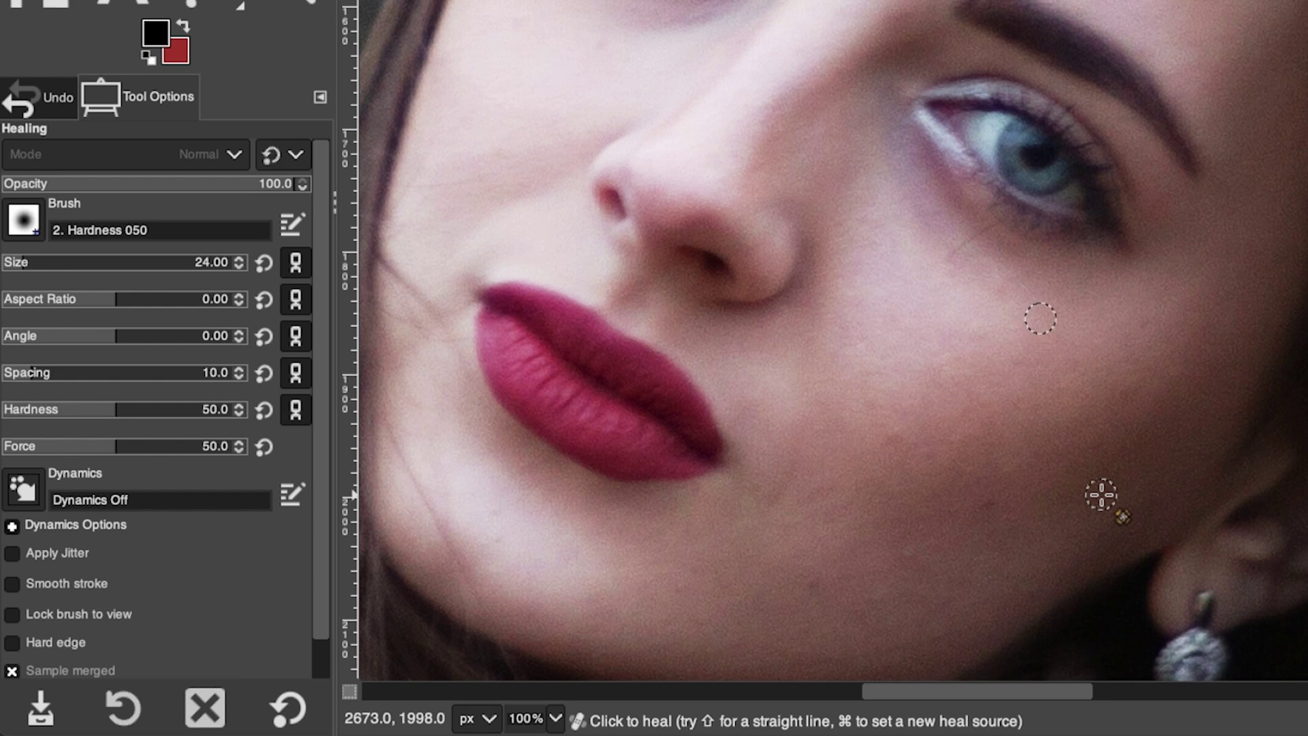
pyautogui.press('super')
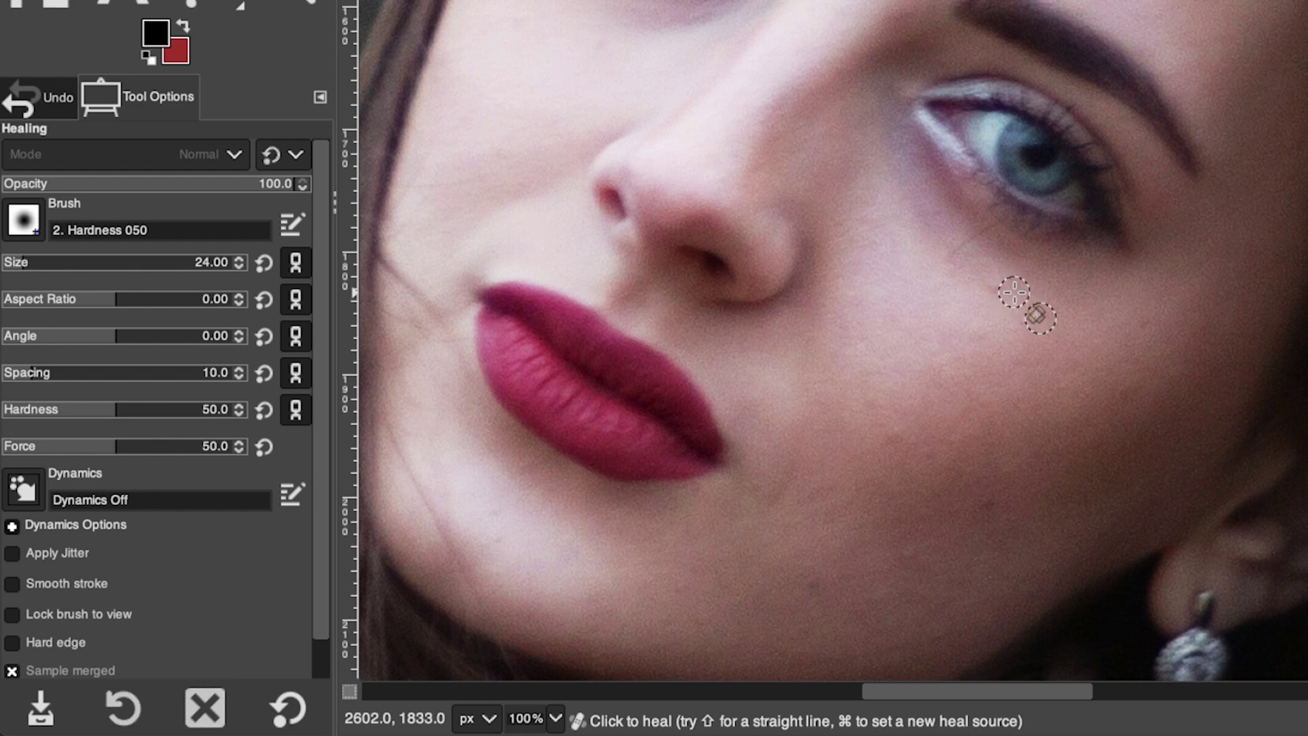
# Reset the heal source several times with Cmd-clicks on clean lower-cheek skin next to the blemishes
pyautogui.press('super')
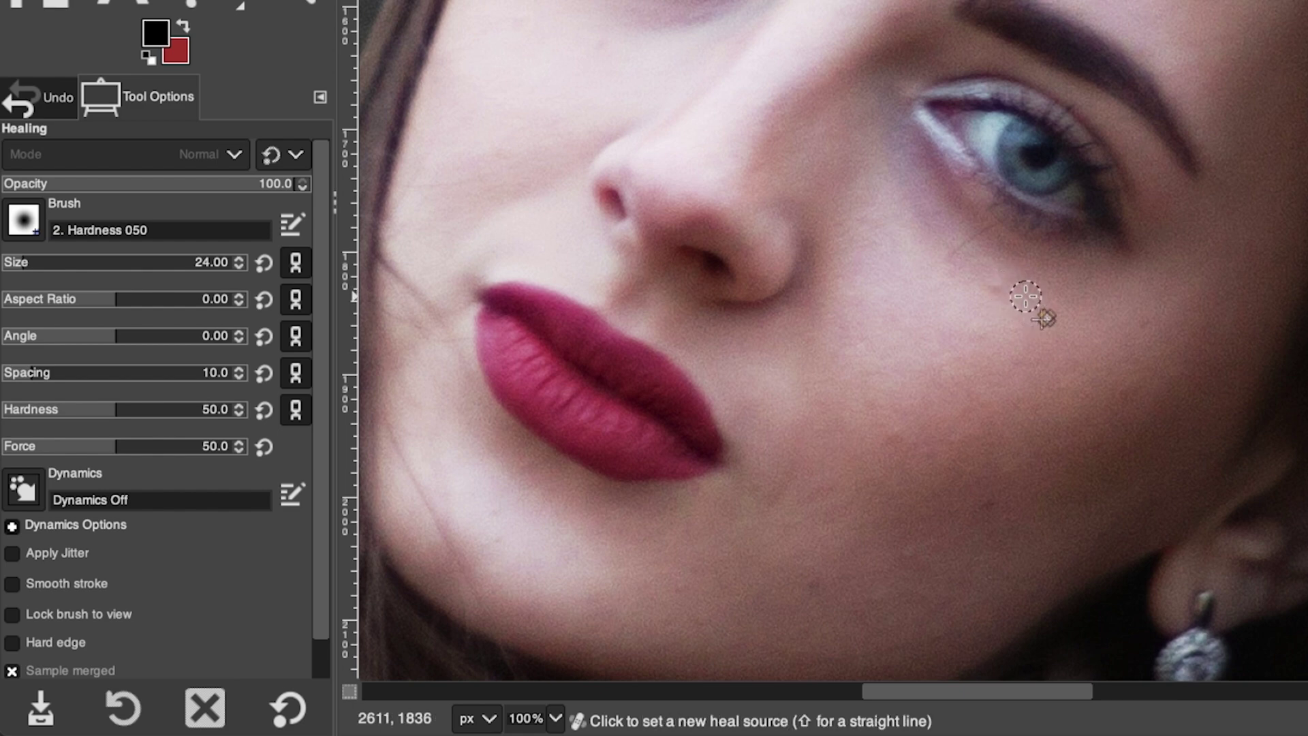
pyautogui.keyDown('super'); pyautogui.click(1014, 305); pyautogui.keyUp('super')
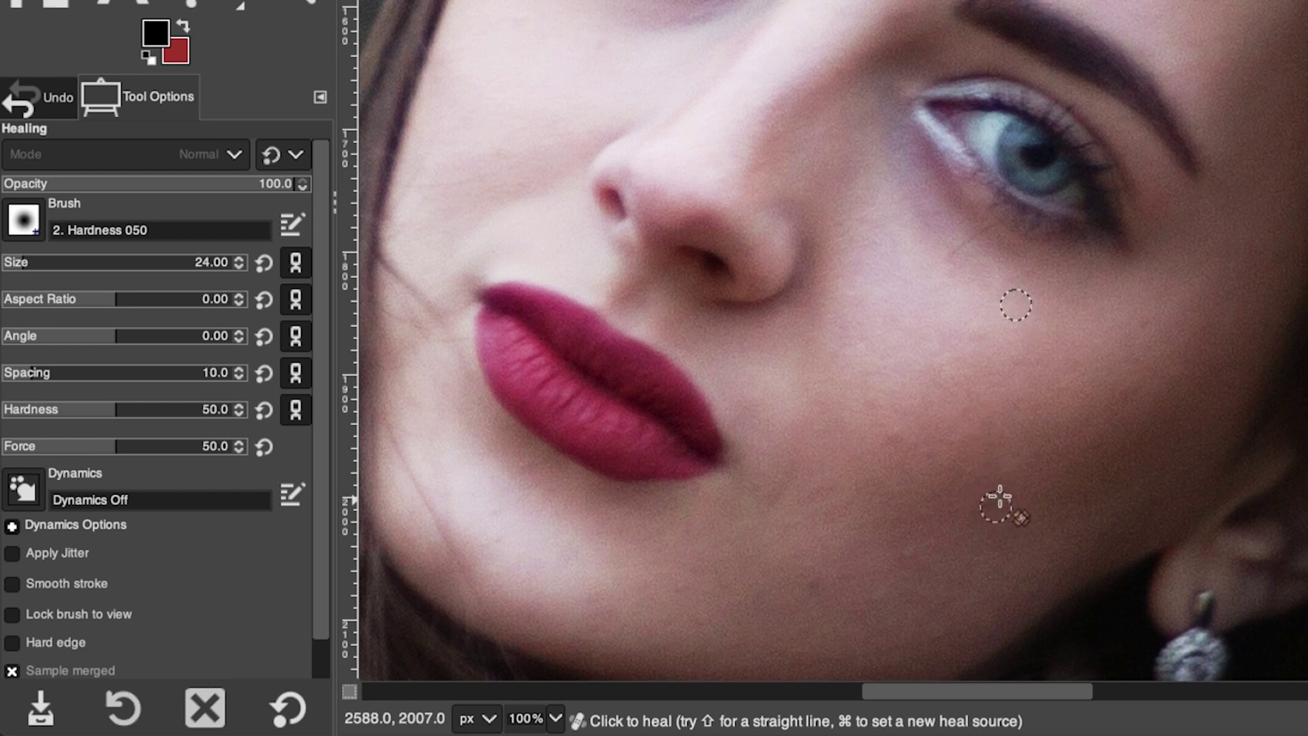
pyautogui.keyDown('super'); pyautogui.click(993, 534); pyautogui.keyUp('super')
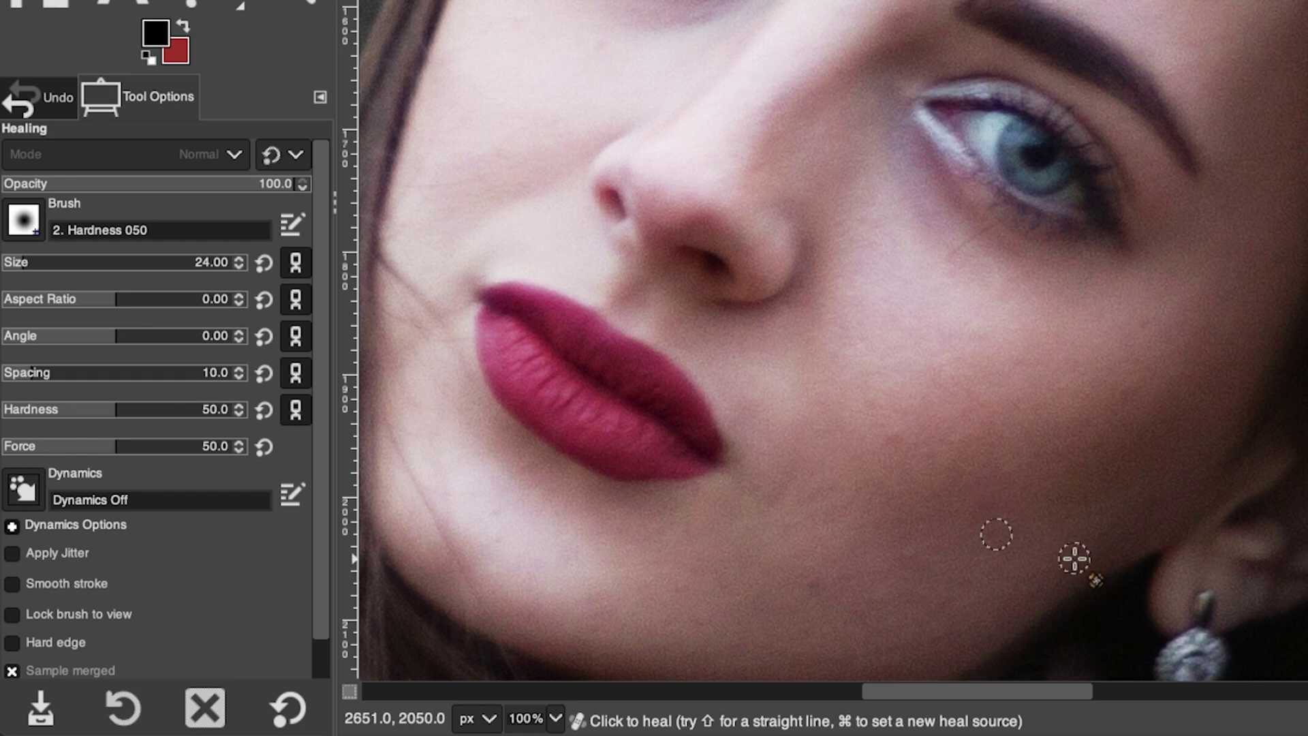
pyautogui.keyDown('super'); pyautogui.click(904, 549); pyautogui.keyUp('super')
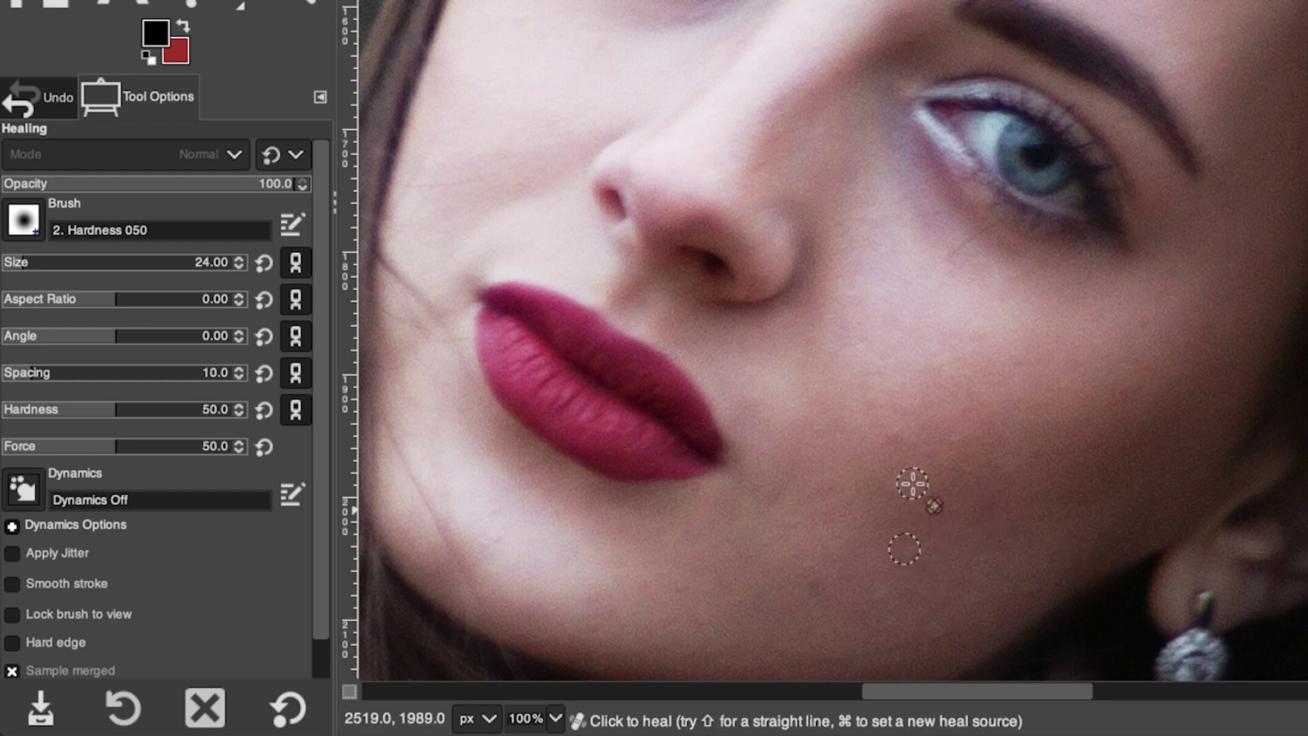
pyautogui.press('super')
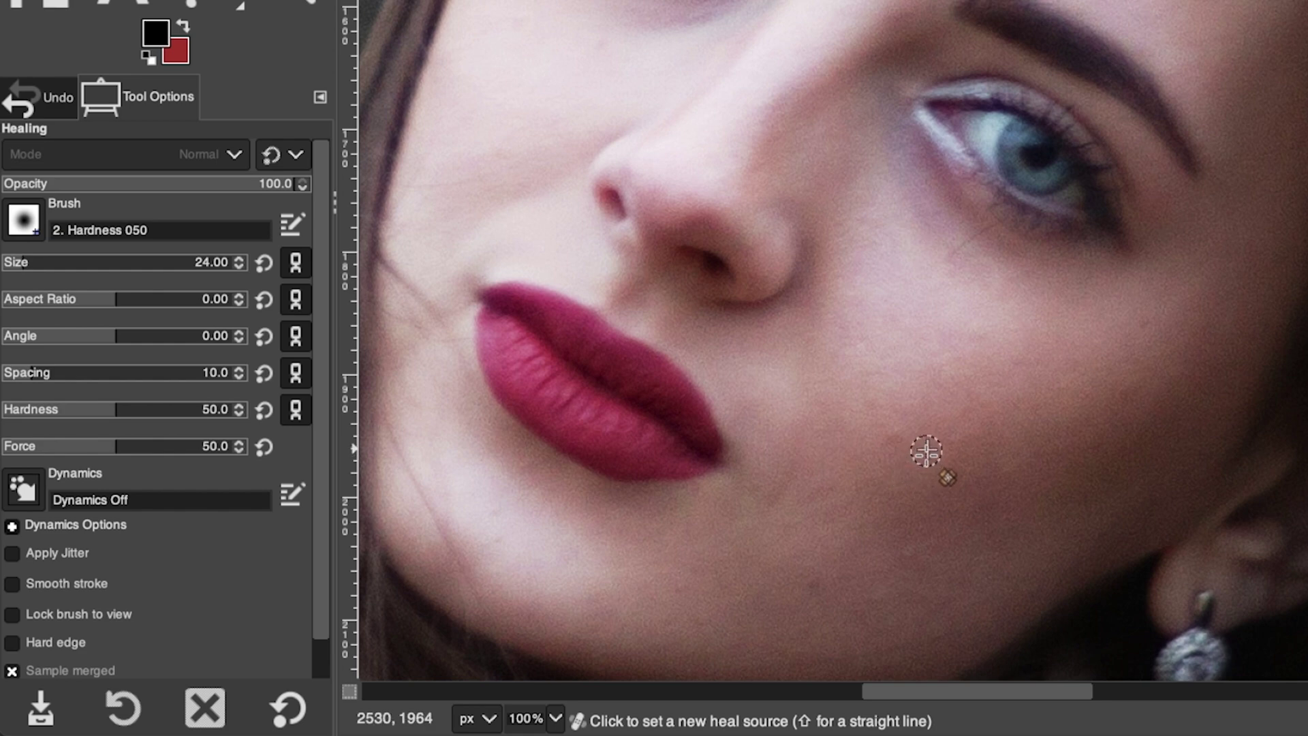
pyautogui.press('super')
pyautogui.keyDown('super'); pyautogui.click(890, 443); pyautogui.keyUp('super')
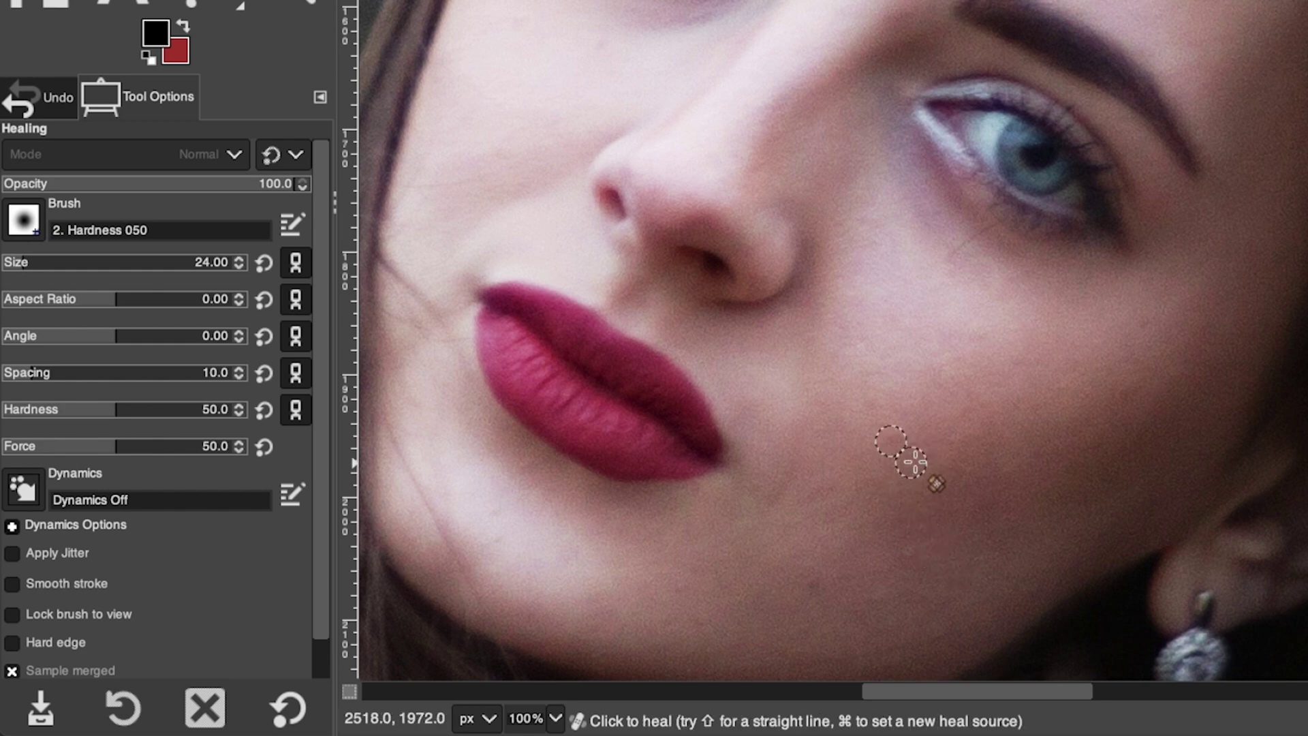
# Nudge the heal source lower, then resample it near the jawline and slightly further left
pyautogui.keyDown('super'); pyautogui.click(901, 481); pyautogui.keyUp('super')
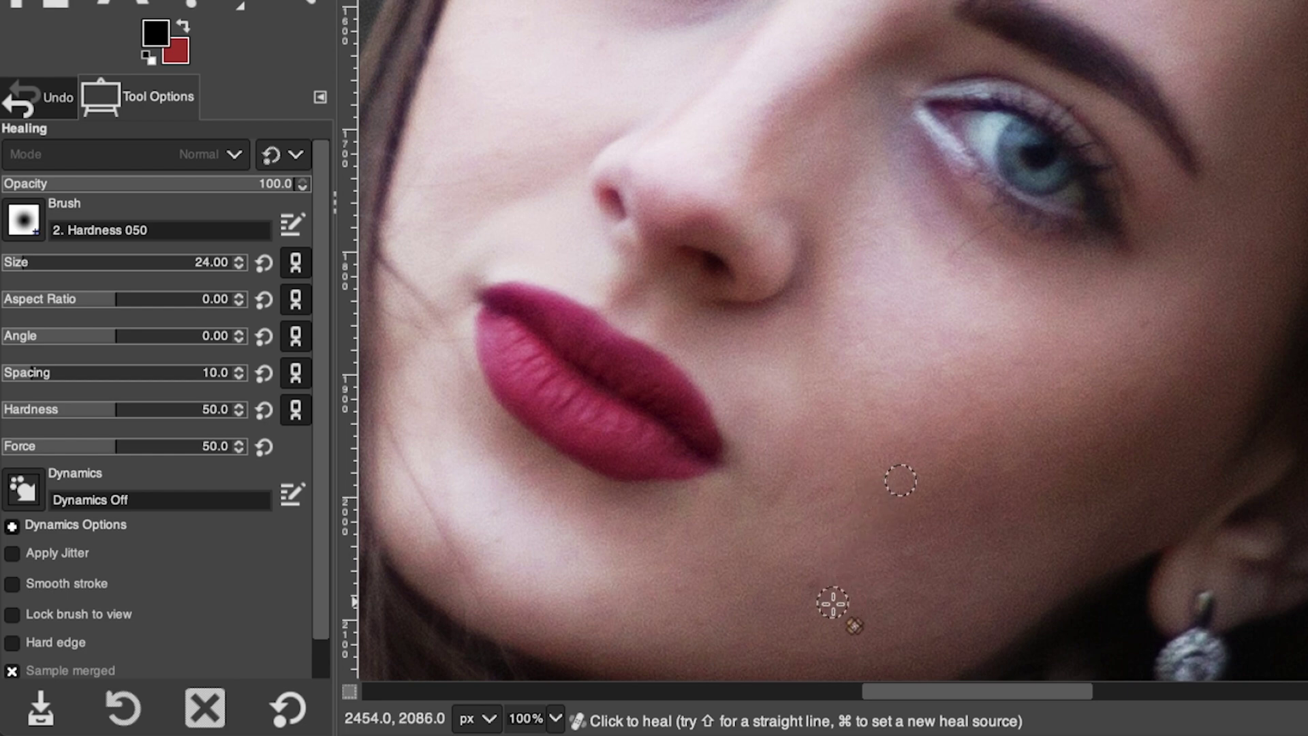
pyautogui.press('super')
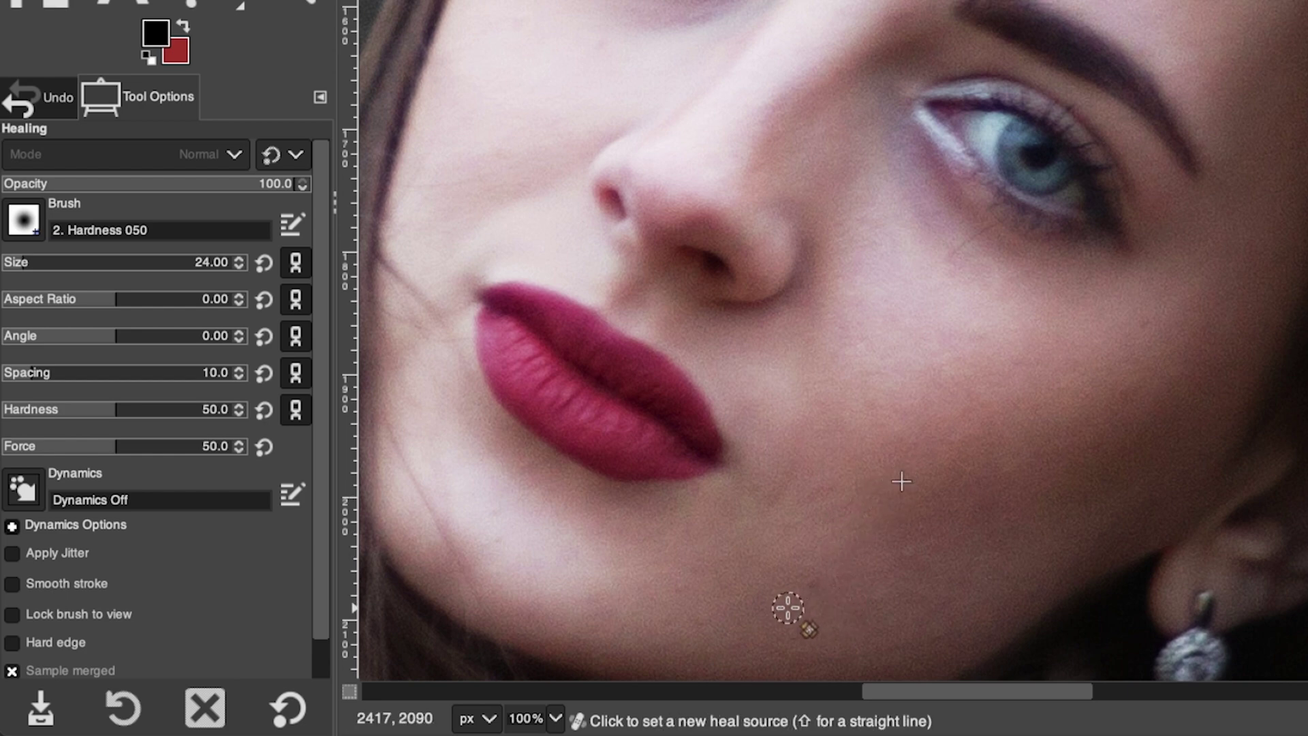
pyautogui.keyDown('super'); pyautogui.click(787, 608); pyautogui.keyUp('super')
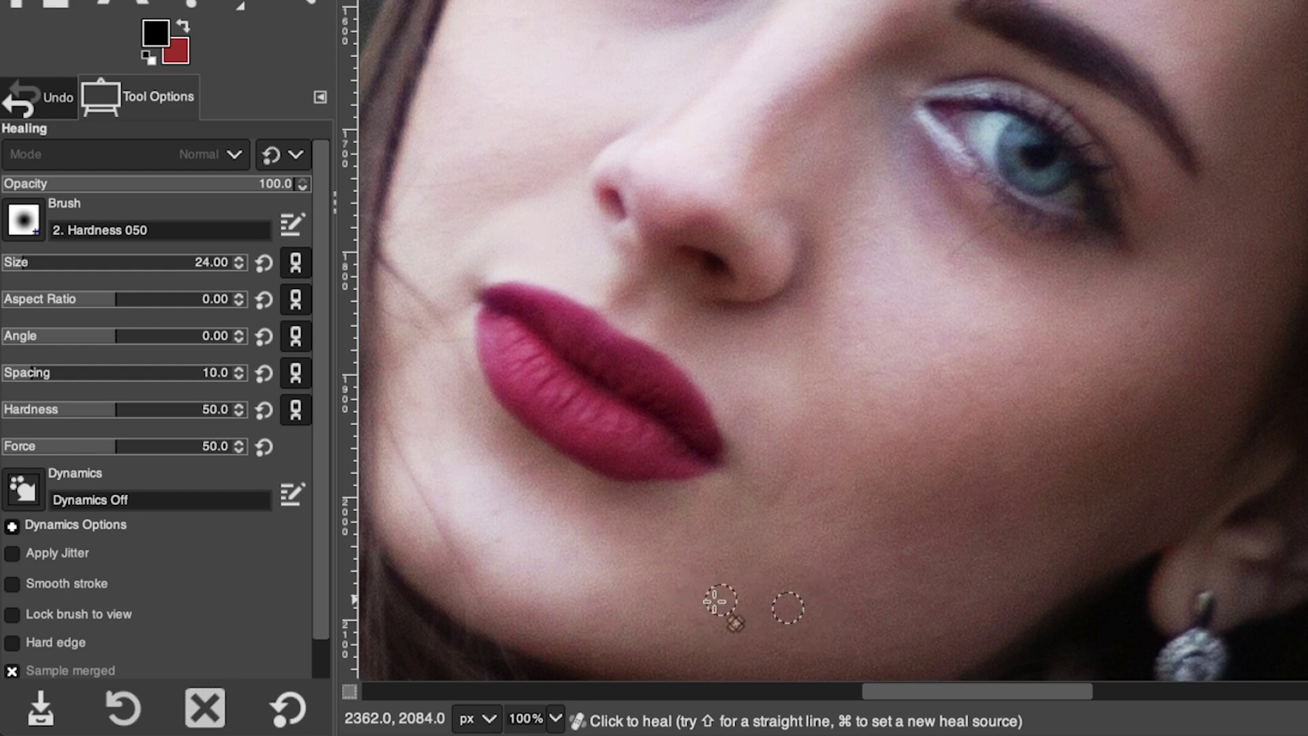
pyautogui.keyDown('super'); pyautogui.click(704, 600); pyautogui.keyUp('super')
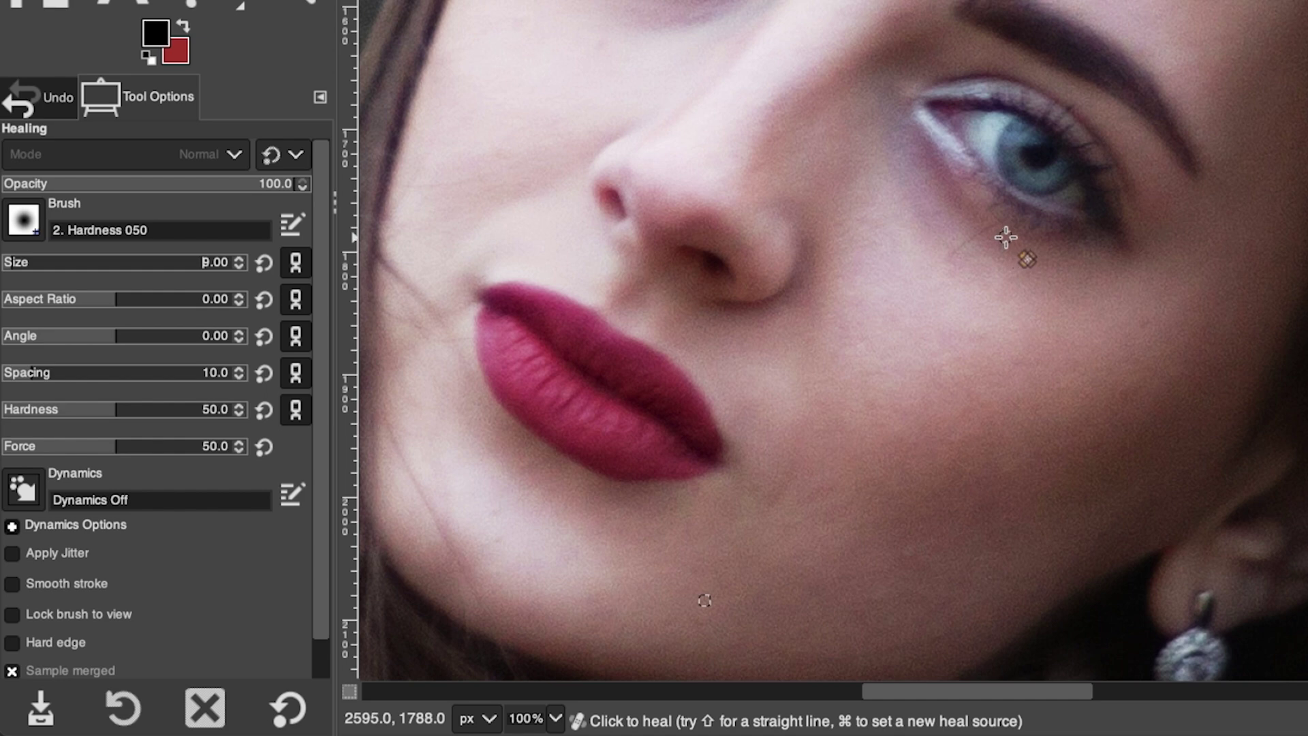
# Sample skin just below the eye as the new heal source
pyautogui.keyDown('super'); pyautogui.click(1006, 237); pyautogui.keyUp('super')
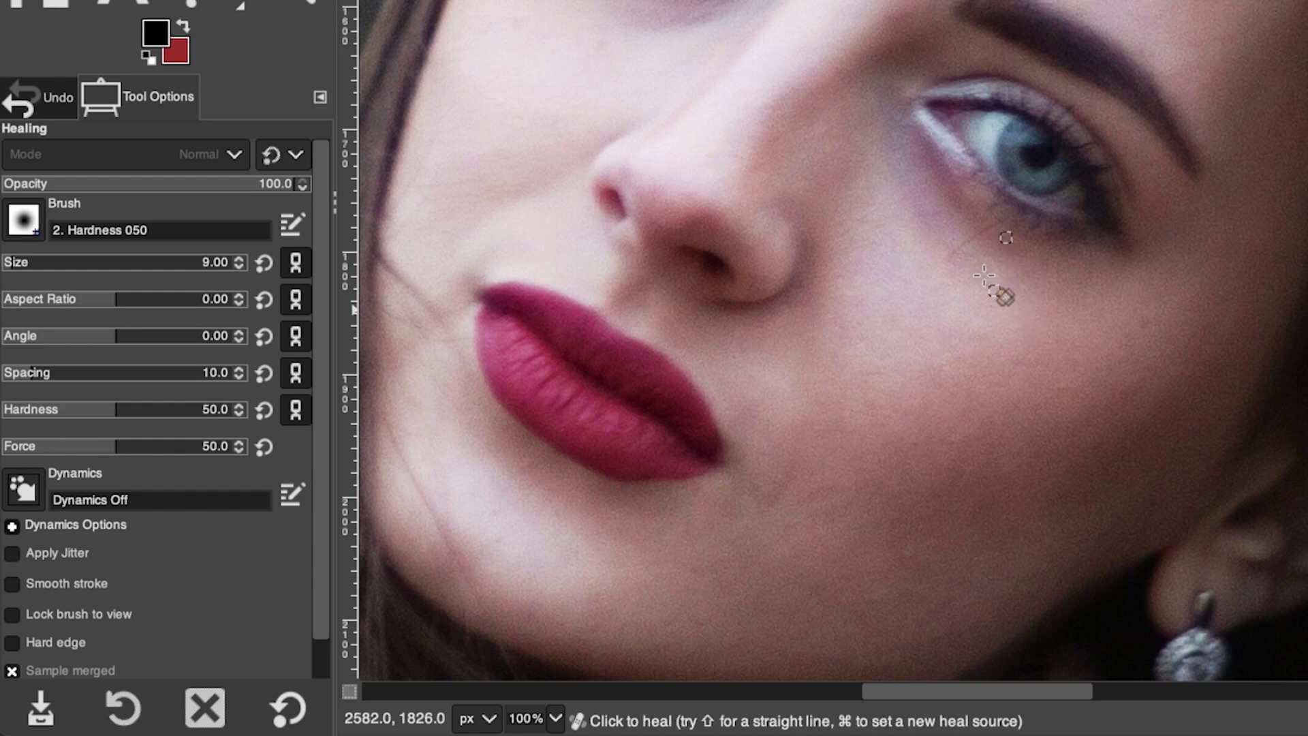